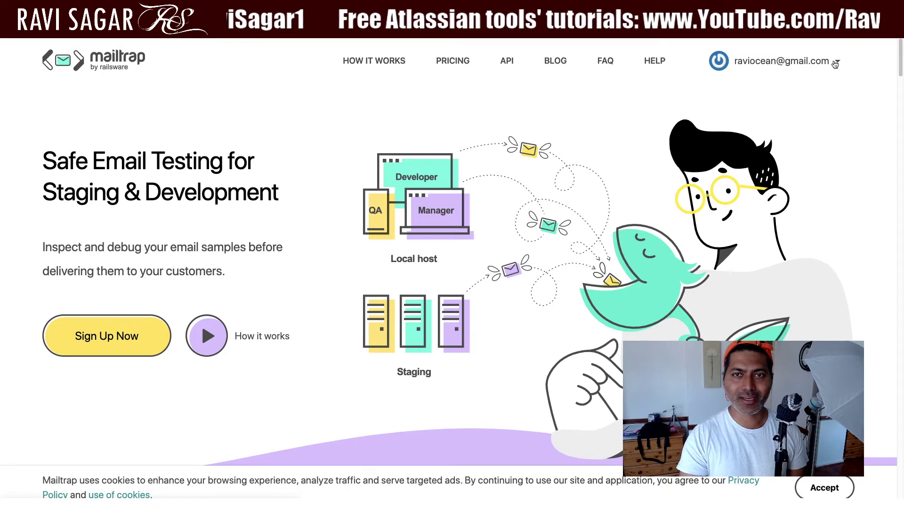
Step: Open the Demo inbox and view its SMTP credentials and Ruby on Rails config snippet
click(835, 65)
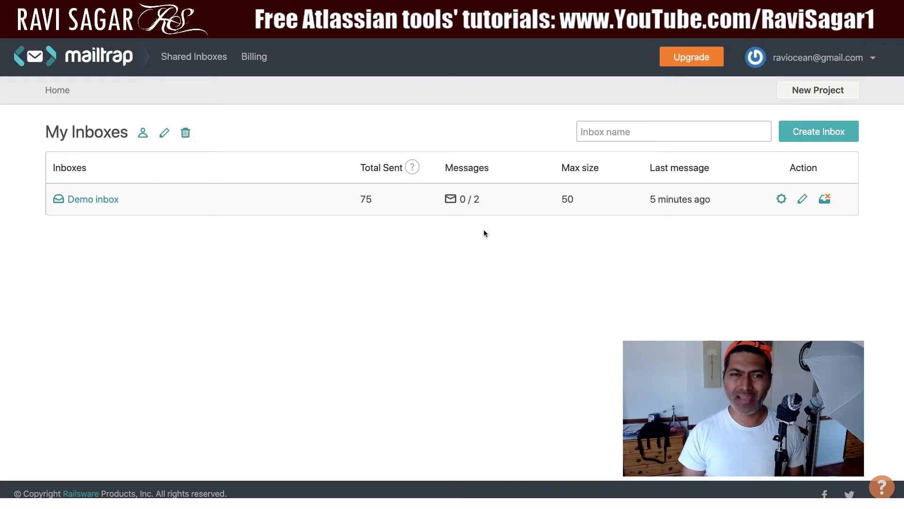
click(92, 199)
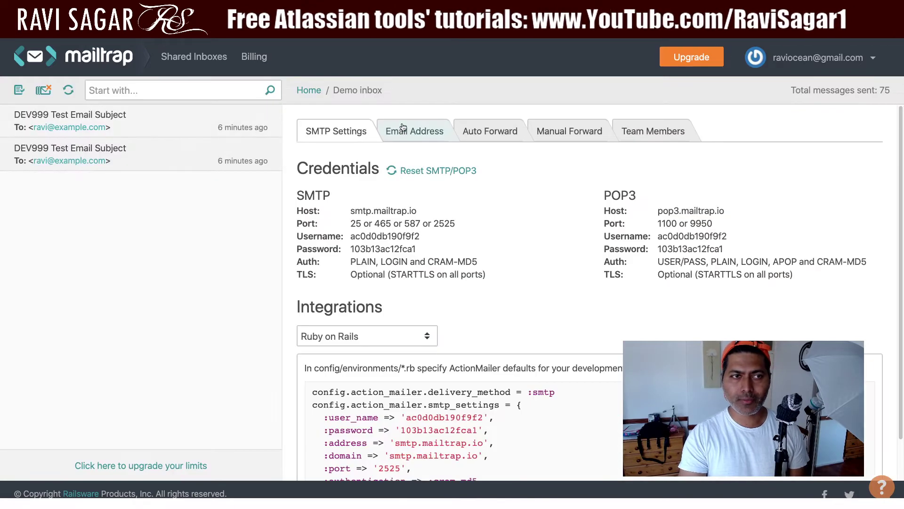
scroll(422, 189, down, 1)
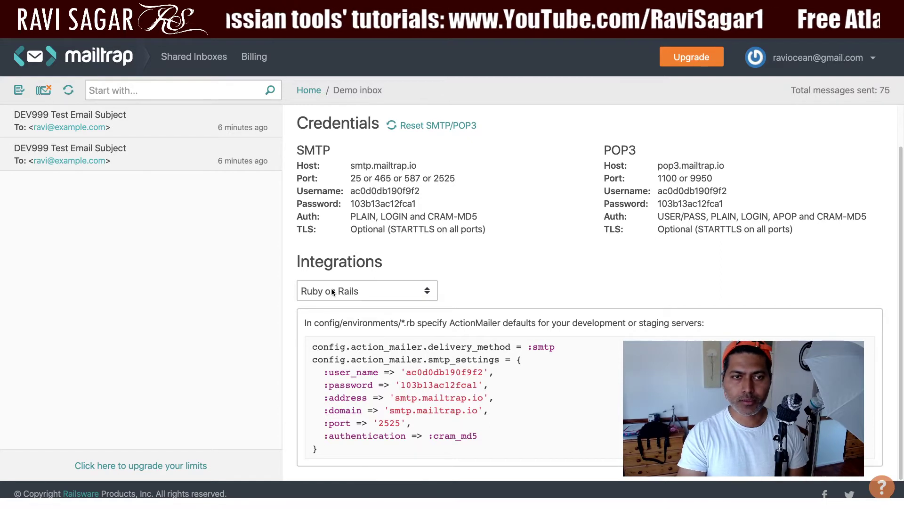
drag(312, 346, 353, 450)
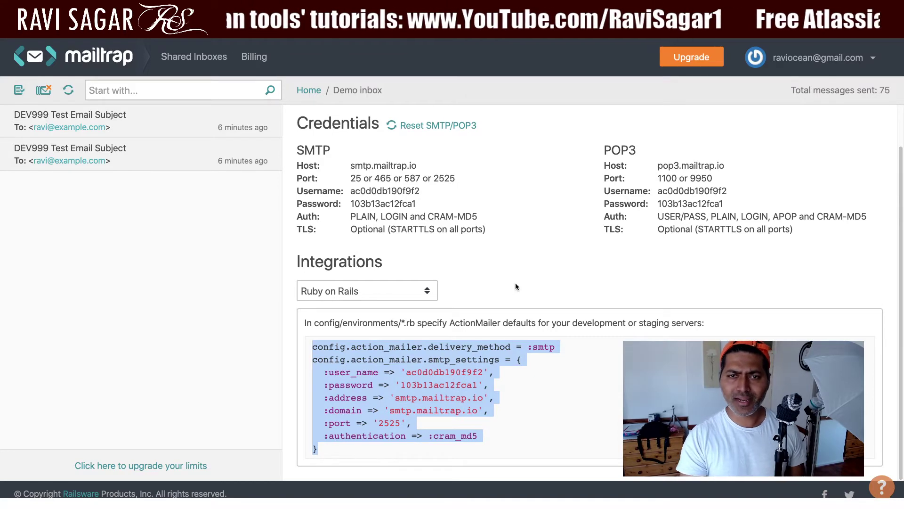
click(687, 193)
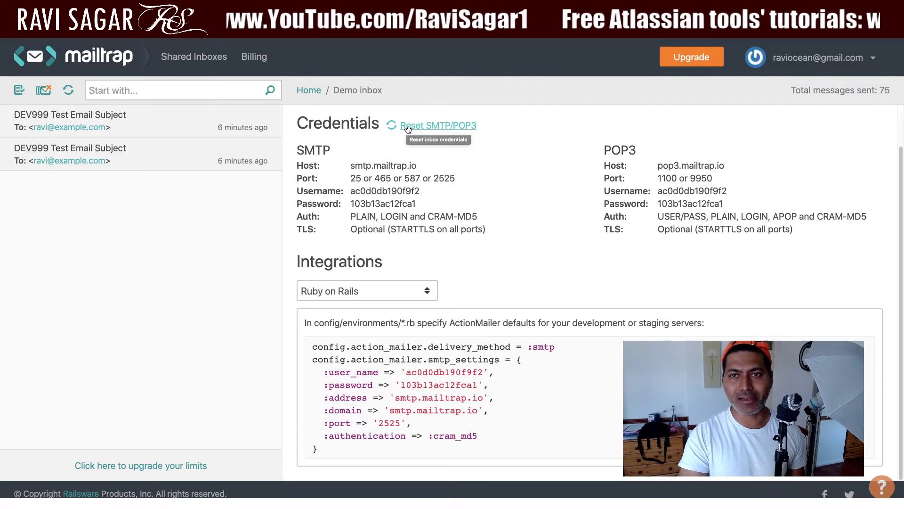
Step: Switch the integration sample from CakePHP 3.7+ to Symfony 4+
click(401, 295)
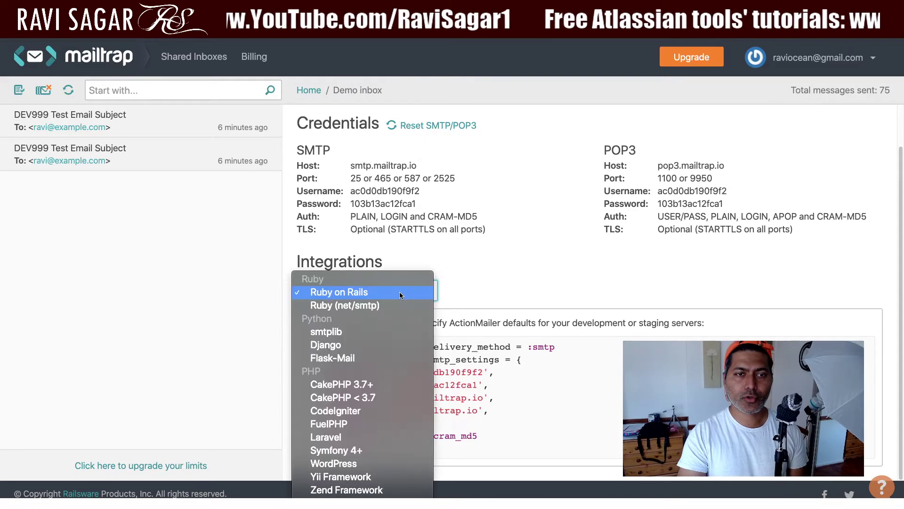
click(377, 384)
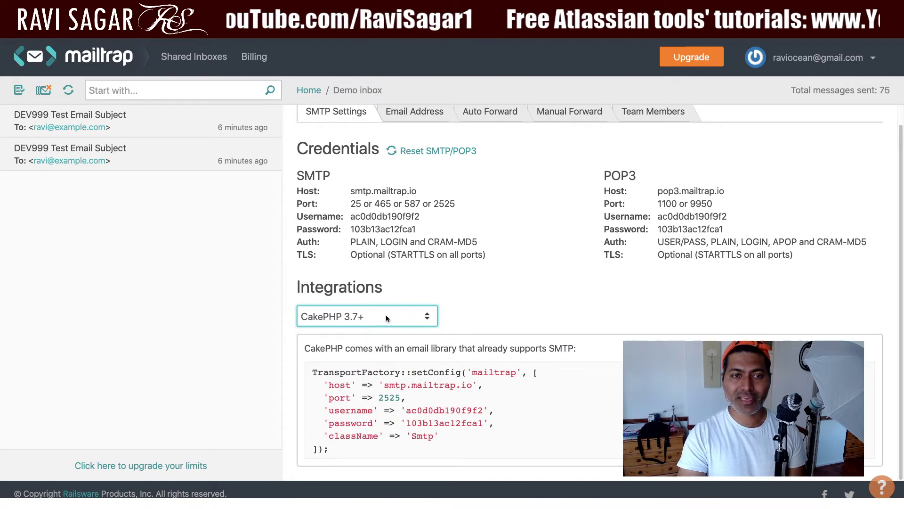
click(386, 316)
scroll(381, 360, down, 3)
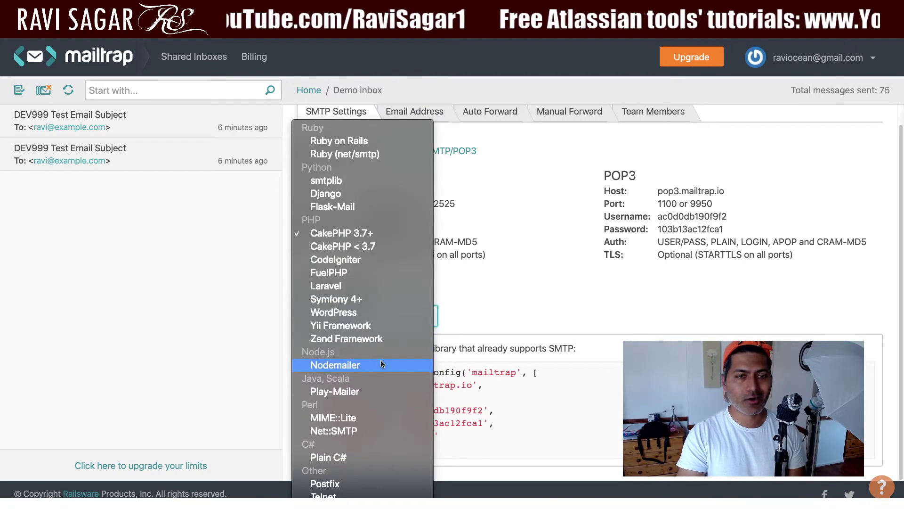
click(374, 302)
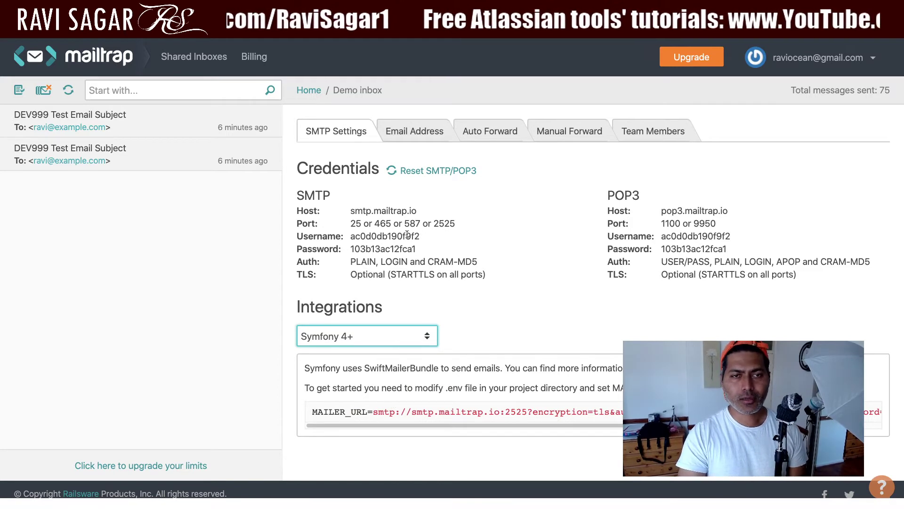
Step: Review the SMTP port options, then open the newest DEV999 Test Email Subject message
click(298, 210)
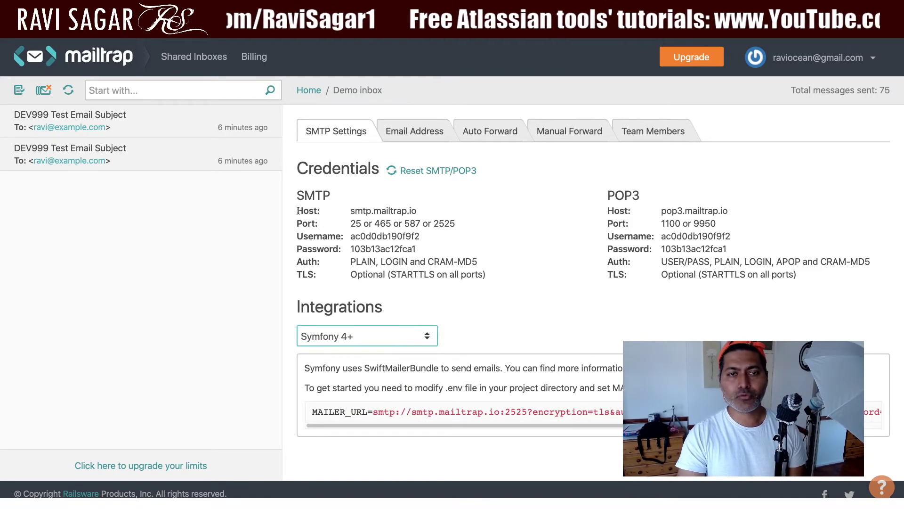
double_click(365, 224)
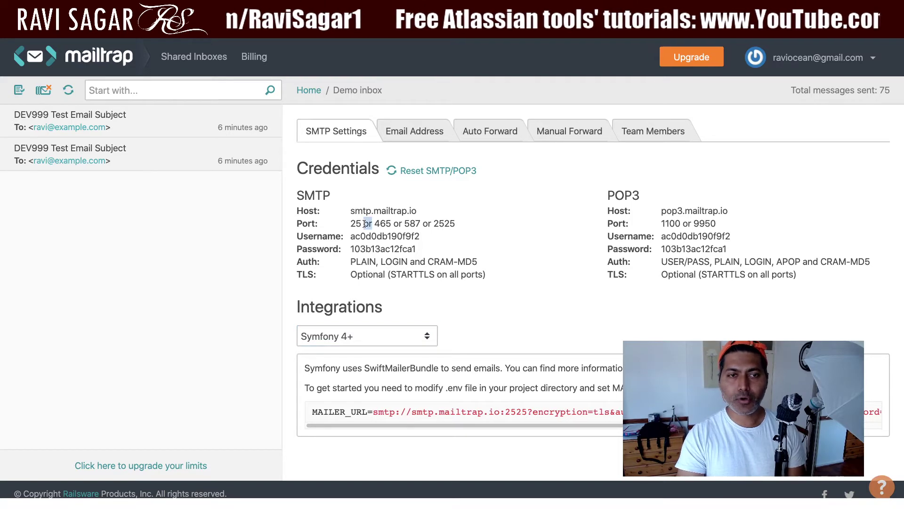
click(389, 224)
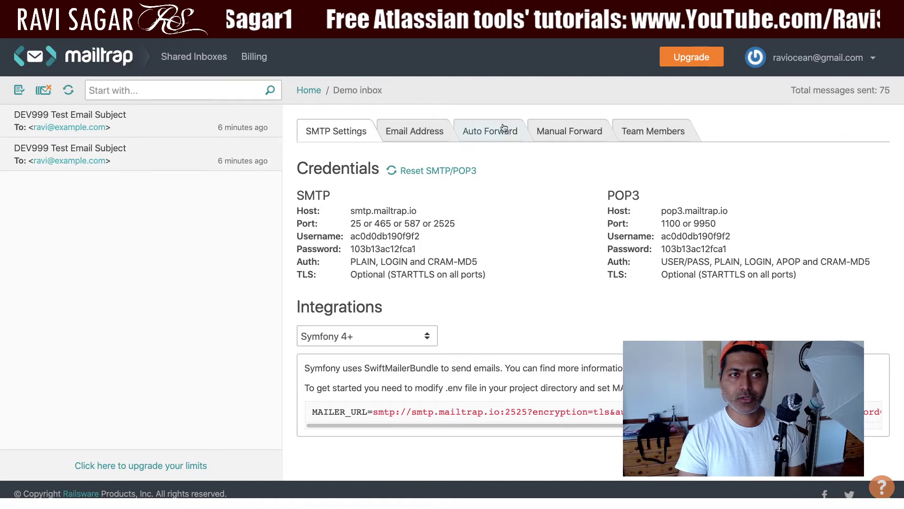
click(185, 127)
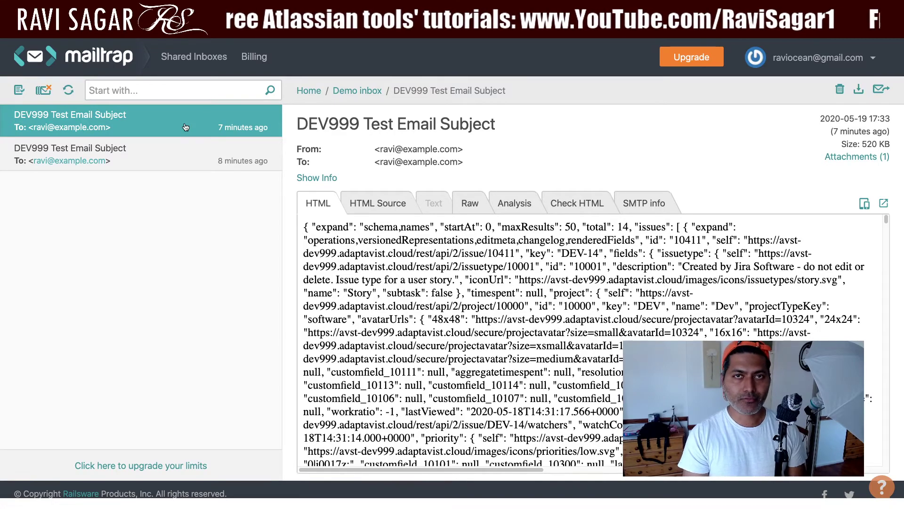
Step: Open Jira's Outgoing Mail settings showing the Mail Trap server at smtp.mailtrap.io, port 25
key(ctrl+Right)
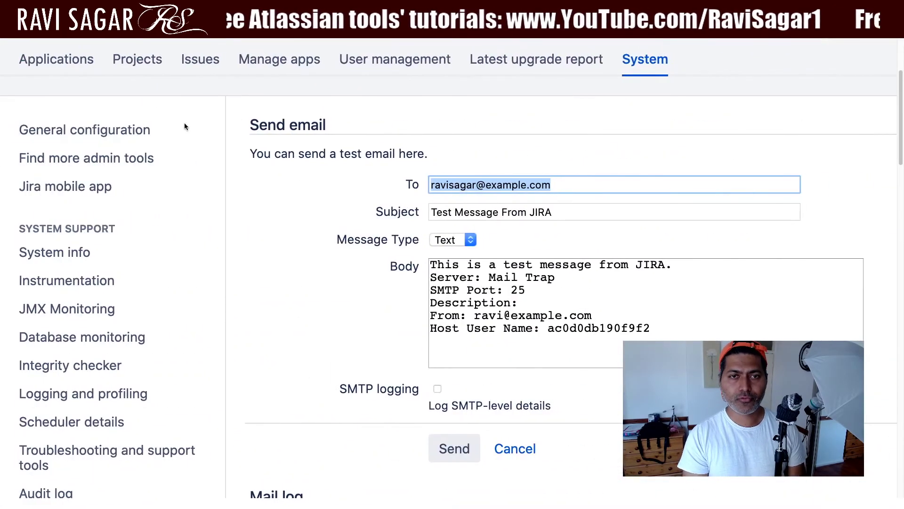
scroll(278, 258, down, 10)
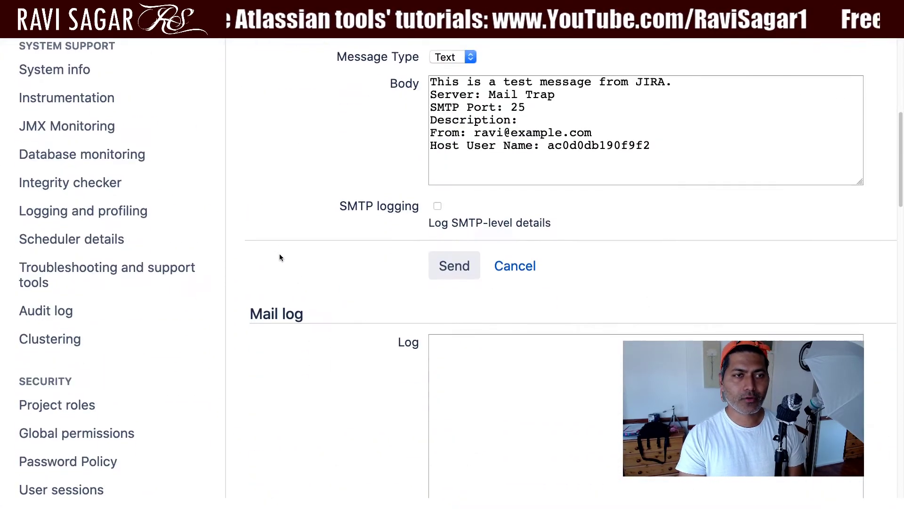
scroll(274, 260, down, 10)
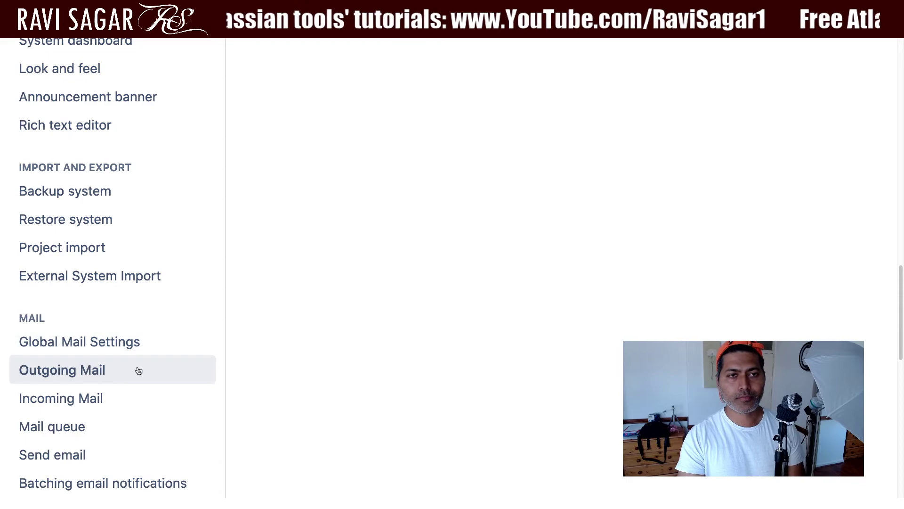
scroll(198, 359, up, 15)
scroll(212, 360, down, 20)
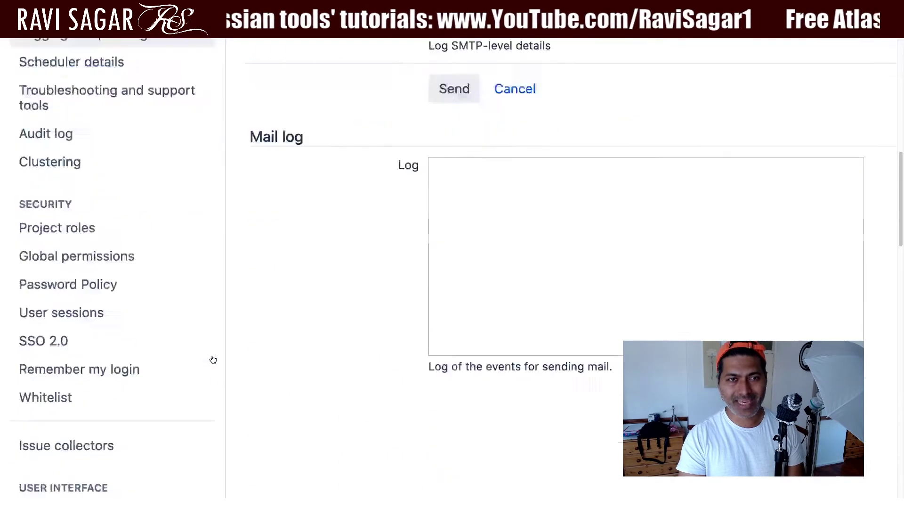
scroll(140, 368, up, 3)
click(89, 104)
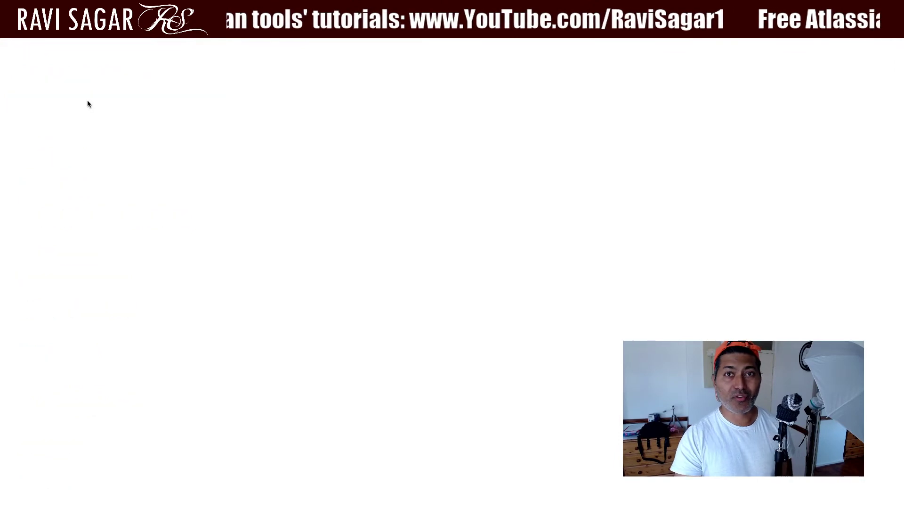
scroll(325, 226, down, 2)
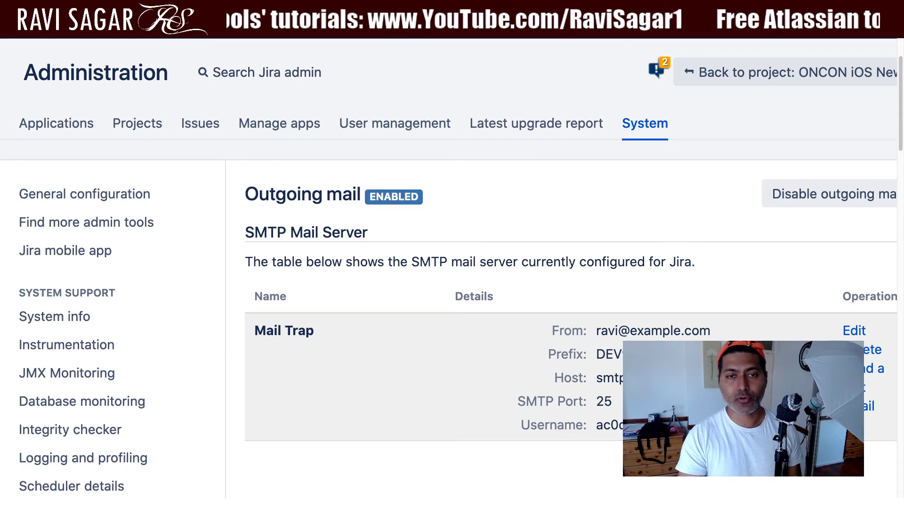
scroll(422, 389, down, 1)
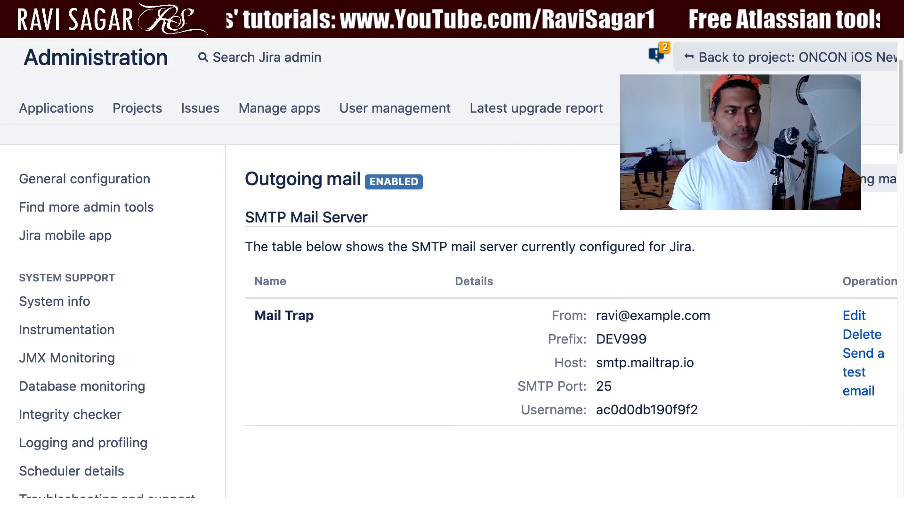
Step: Open the Mail Trap server's test email form and set Message Type to HTML
click(870, 394)
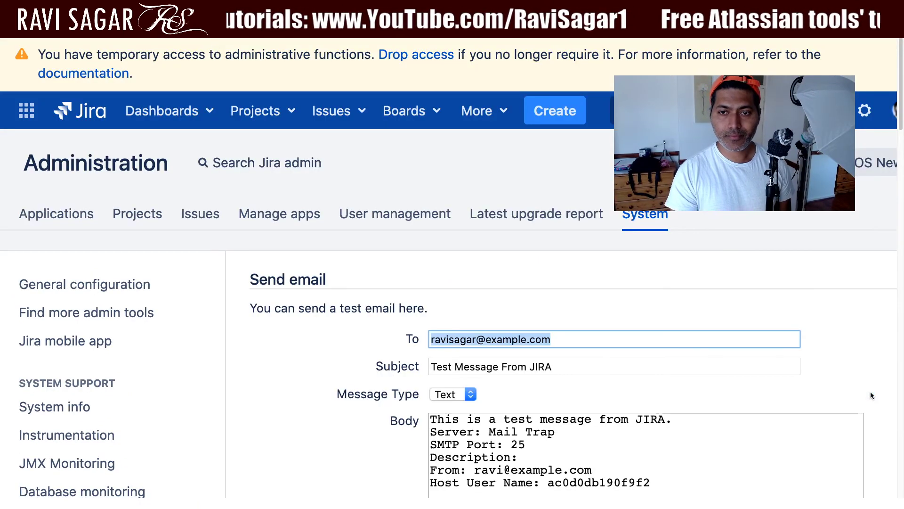
scroll(664, 454, down, 8)
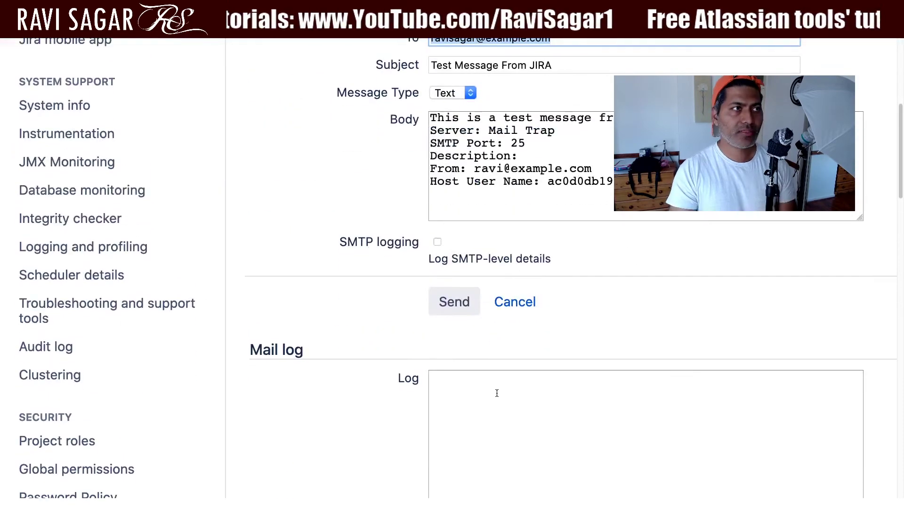
click(471, 93)
click(390, 94)
click(472, 94)
click(452, 79)
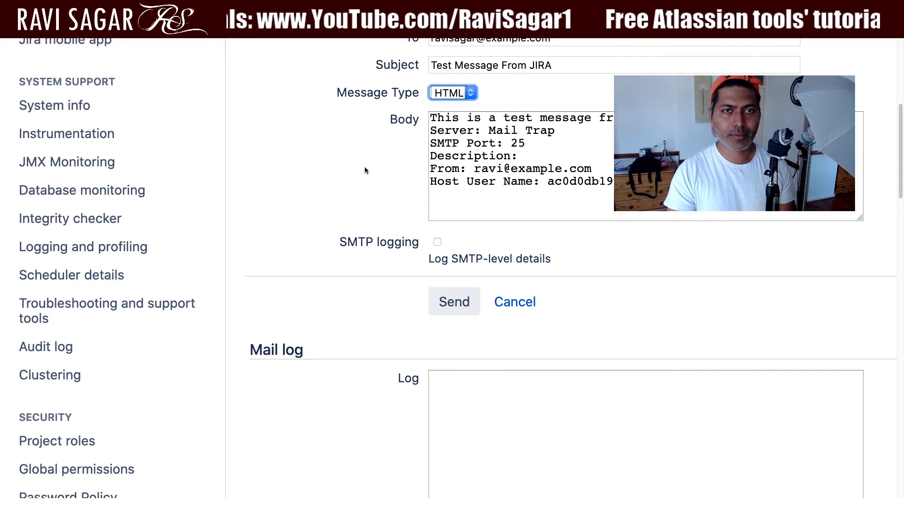
Step: Send the test email and check the mail log for success
click(505, 195)
click(464, 301)
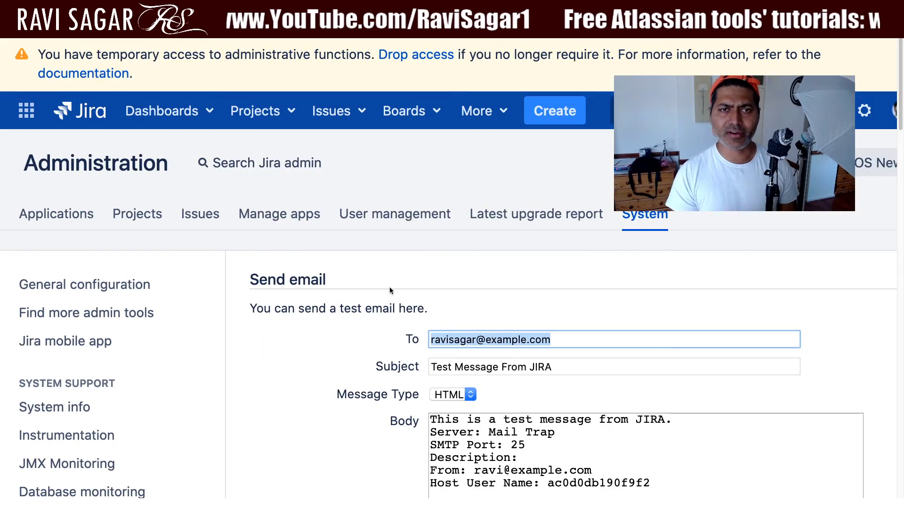
scroll(389, 286, down, 10)
scroll(391, 298, up, 15)
scroll(391, 298, down, 5)
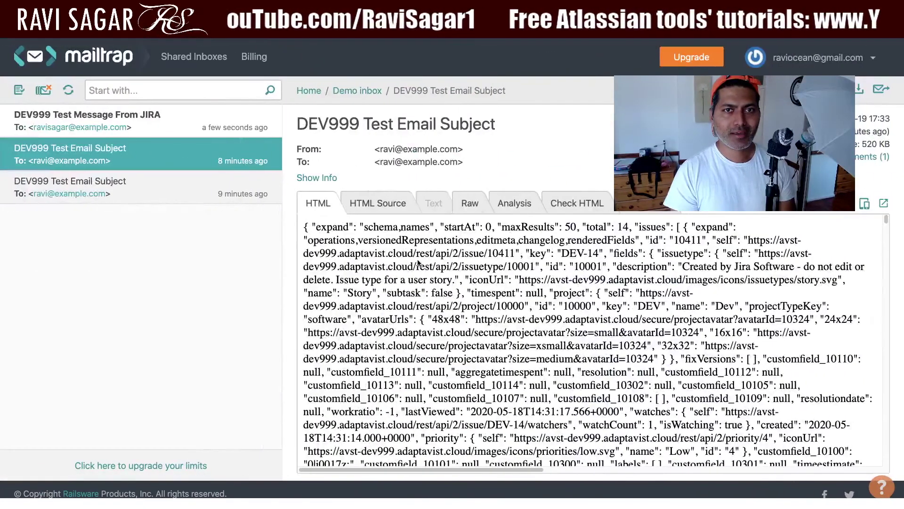
Step: Open DEV999 Test Message From JIRA and highlight its body with the Mail Trap server details
click(134, 124)
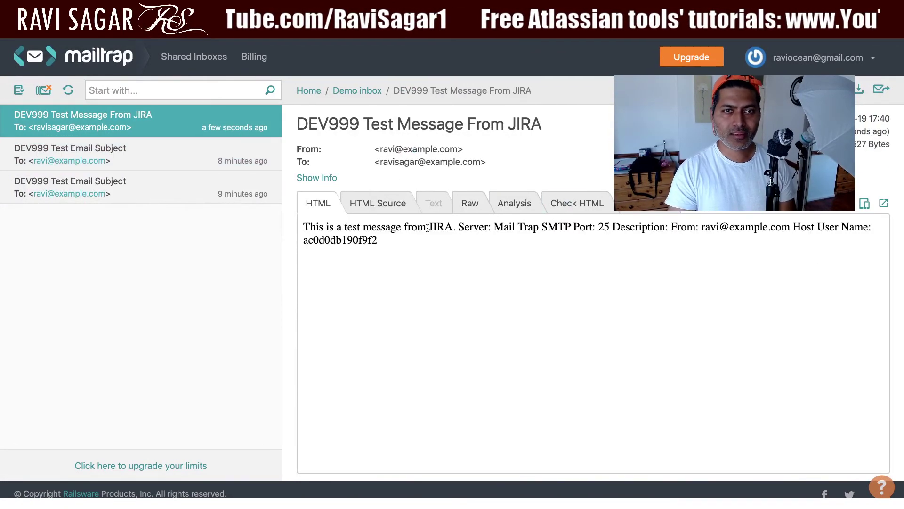
triple_click(428, 229)
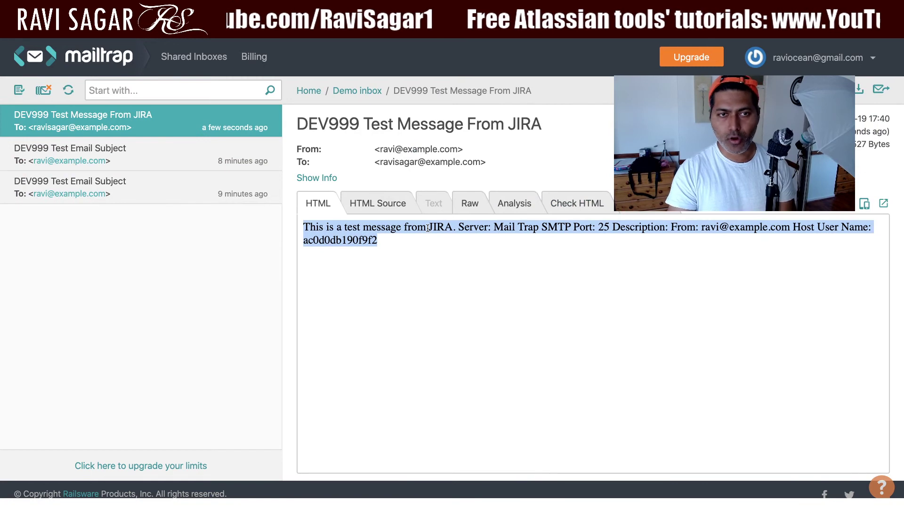